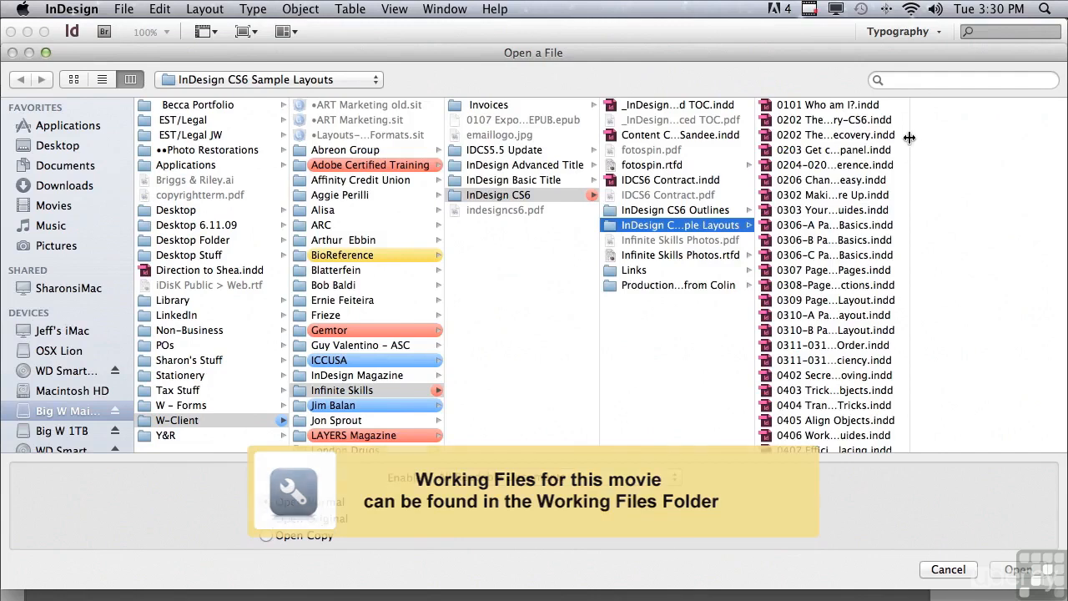
- Open the document "0807 Format Objects Efficiently with Object Styles.indd" from the InDesign CS6 Sample Layouts folder
scroll(901, 306, down, 8)
scroll(901, 306, down, 8)
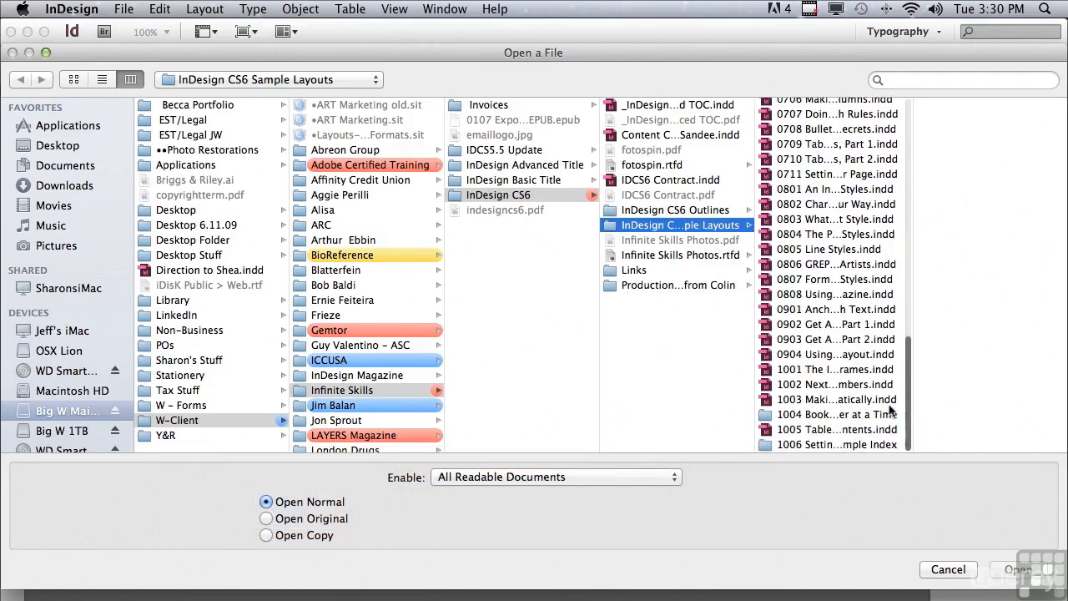
click(808, 282)
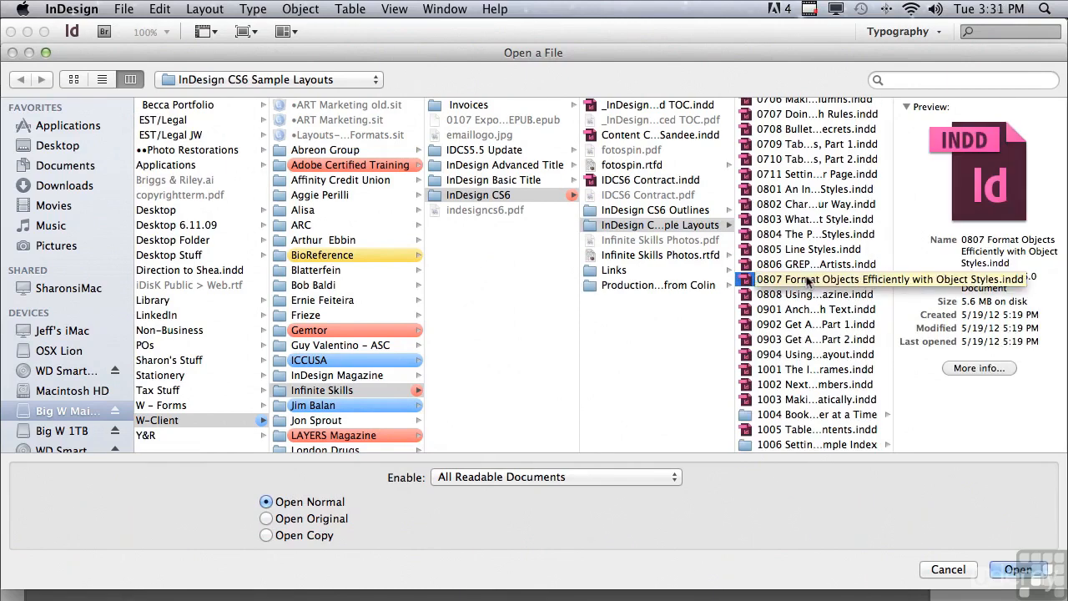
click(998, 573)
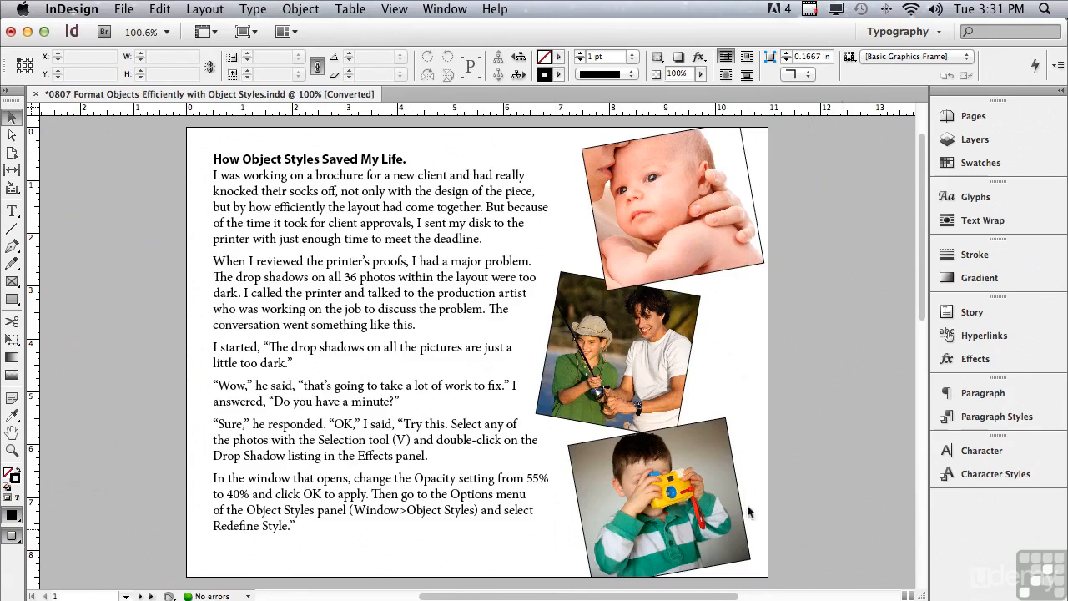
- Show the Object Styles panel
click(460, 10)
mouse_move(459, 324)
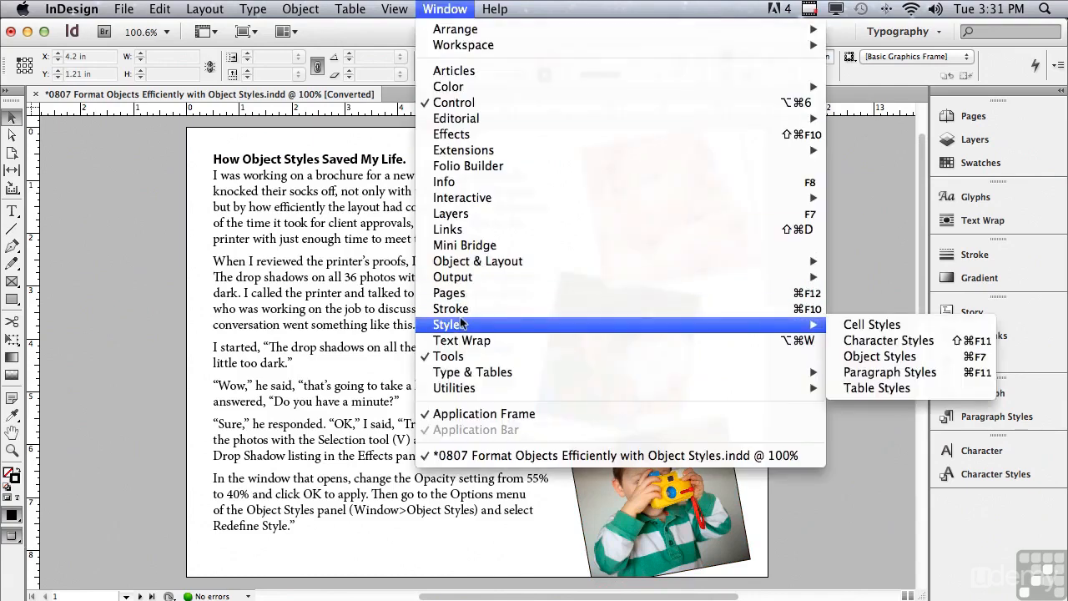
click(891, 357)
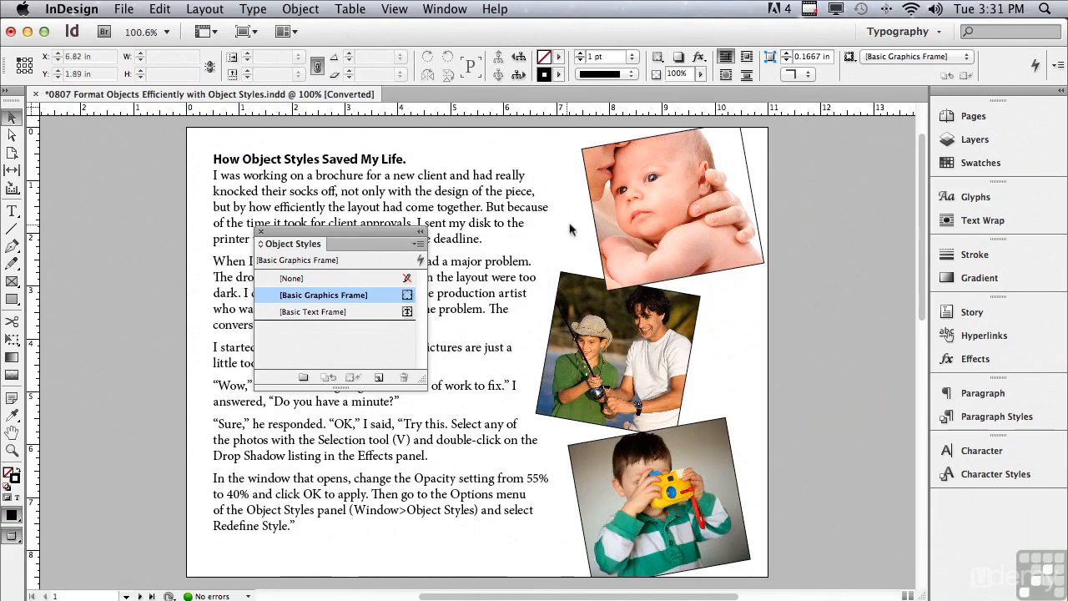
- Give the baby photo on page 1 a drop shadow and a 10 pt stroke in the Paper color
click(617, 194)
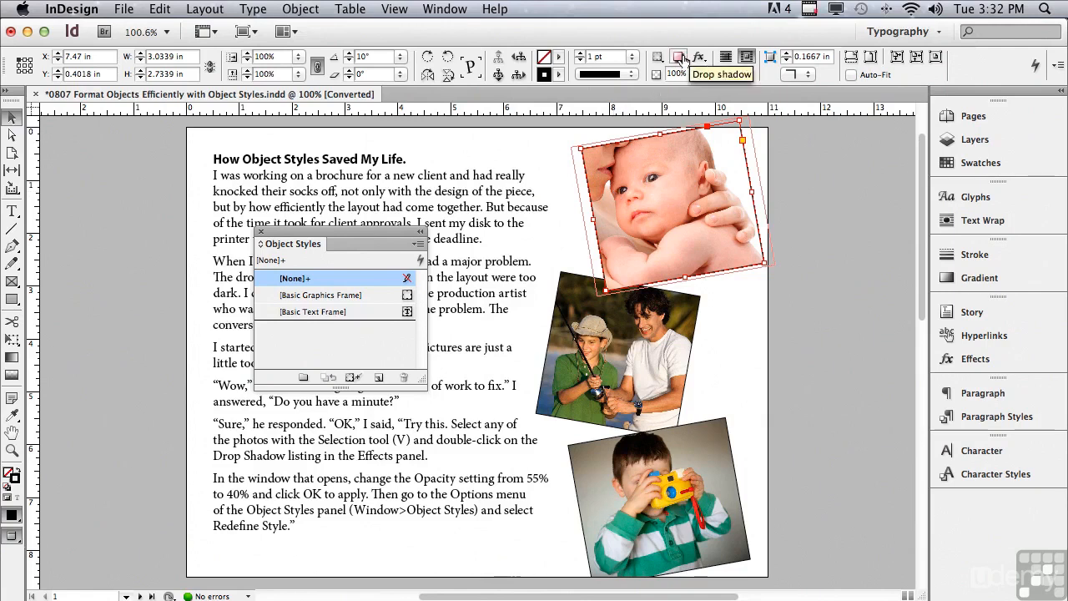
click(681, 58)
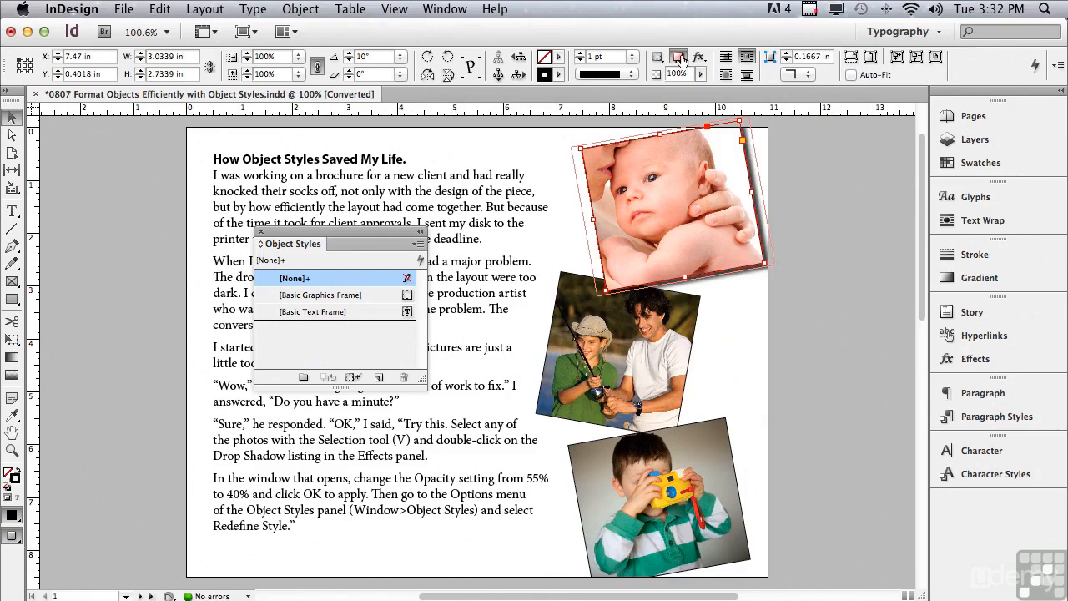
click(559, 74)
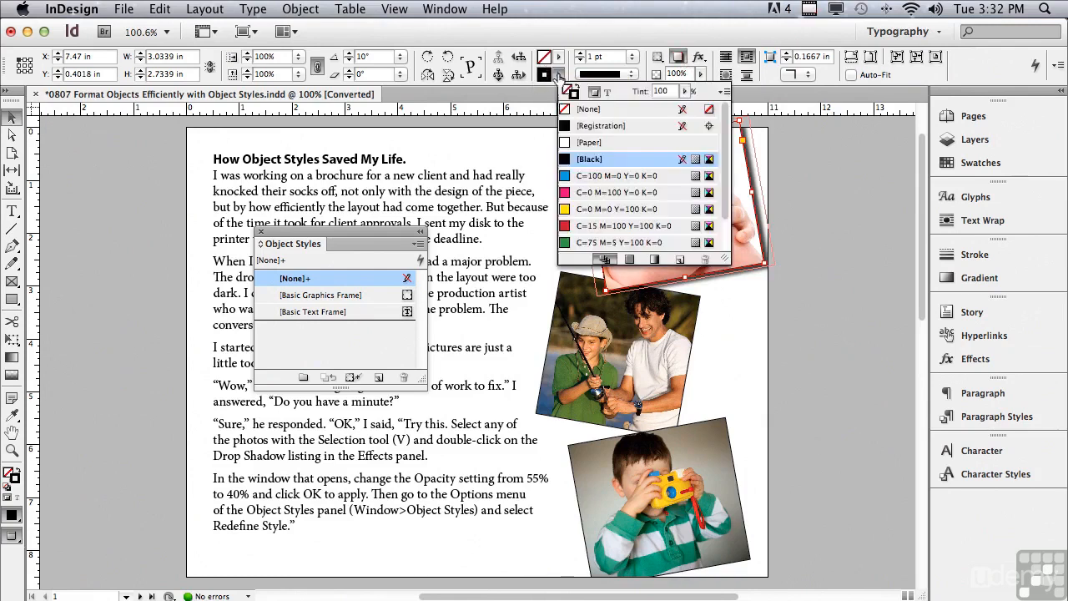
click(564, 147)
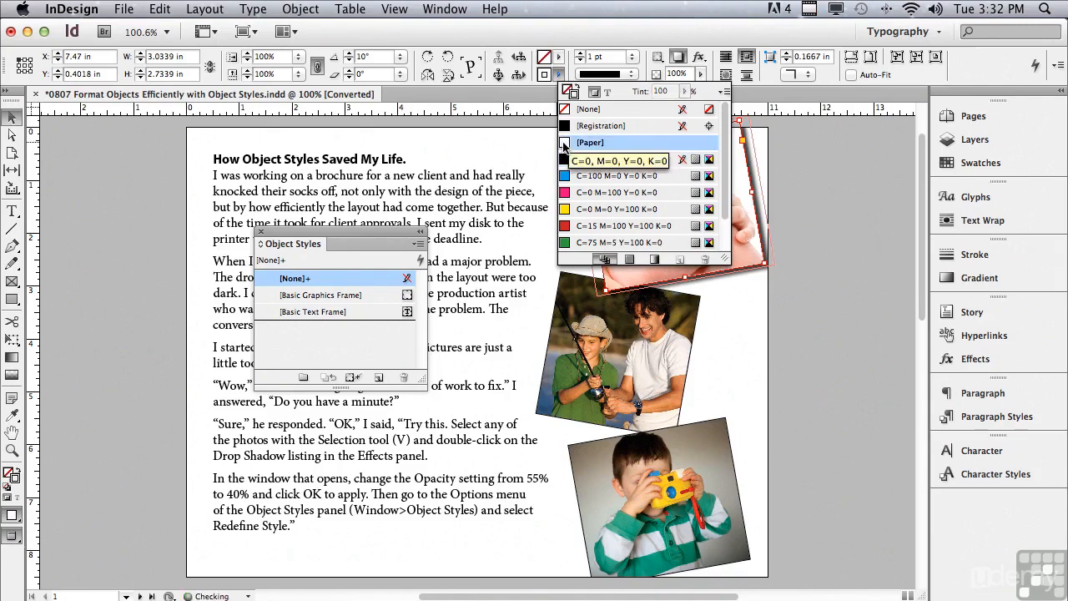
click(632, 57)
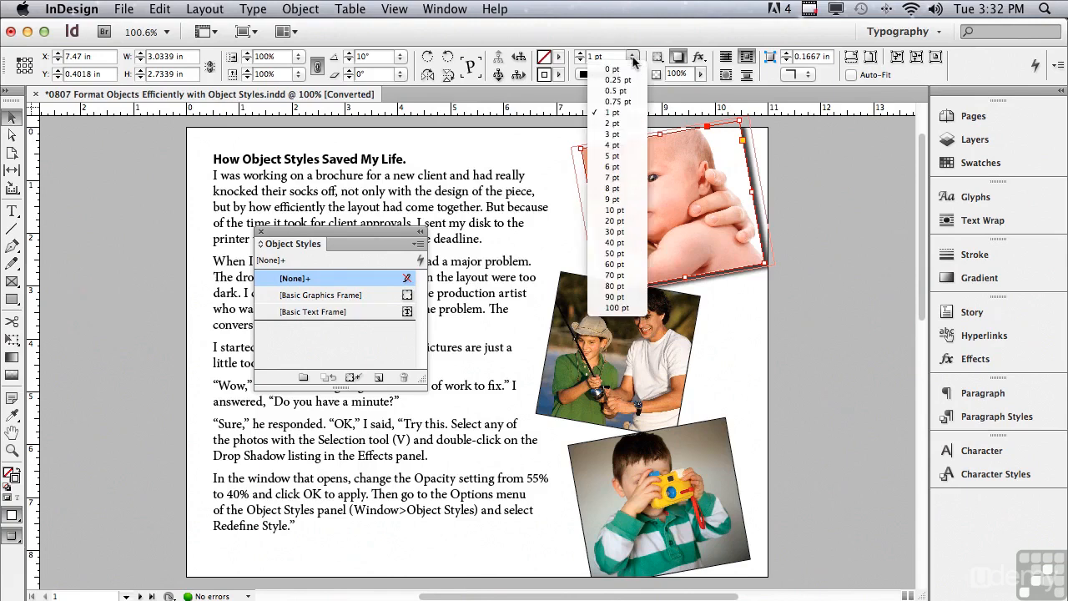
click(620, 212)
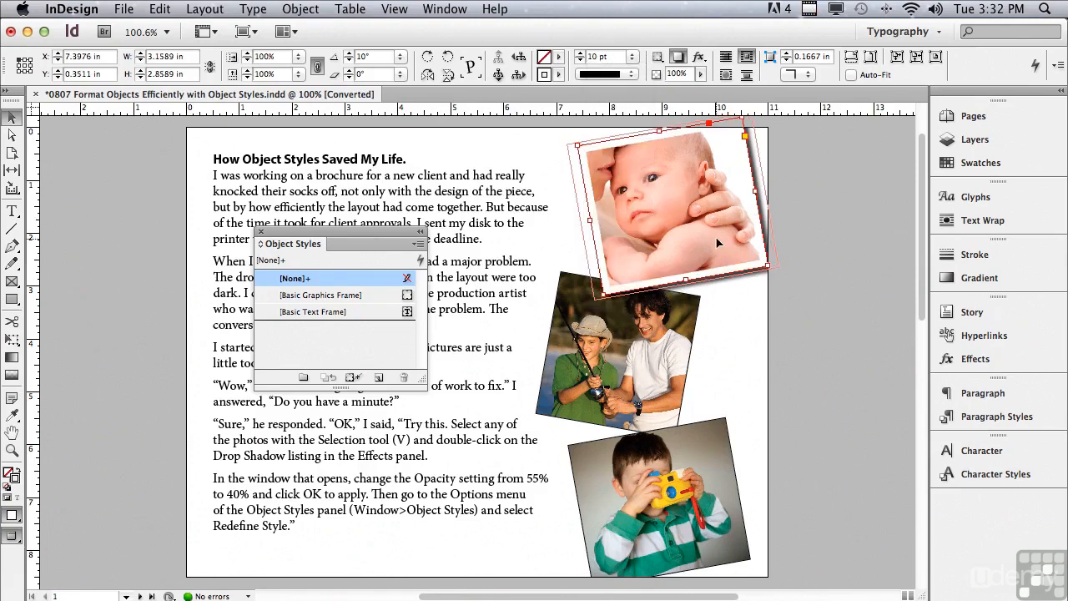
- Align the baby photo's stroke to the inside of its frame
click(971, 255)
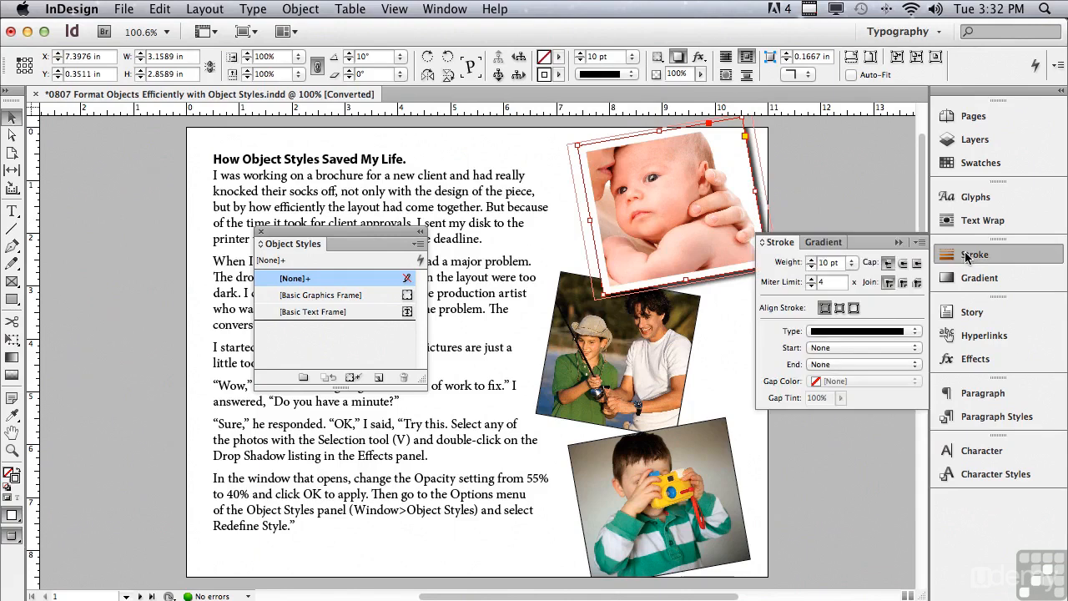
click(840, 308)
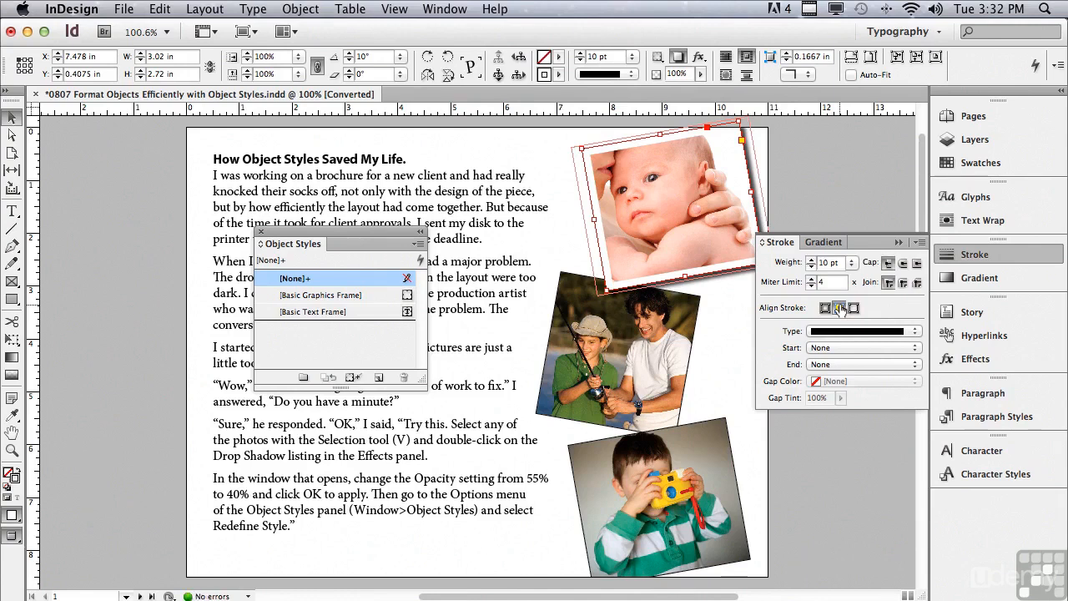
click(672, 205)
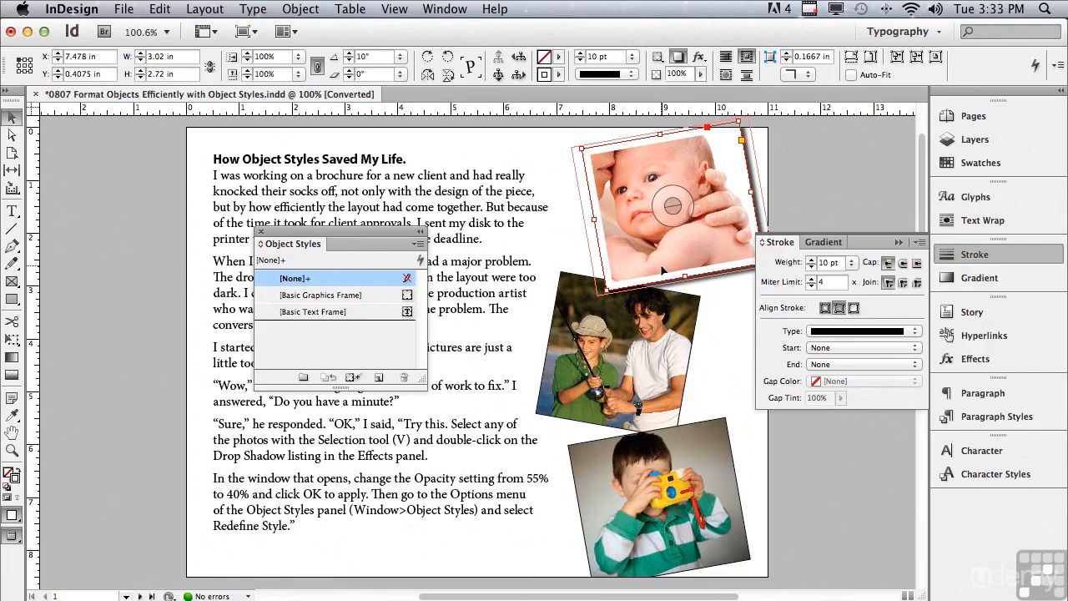
click(899, 242)
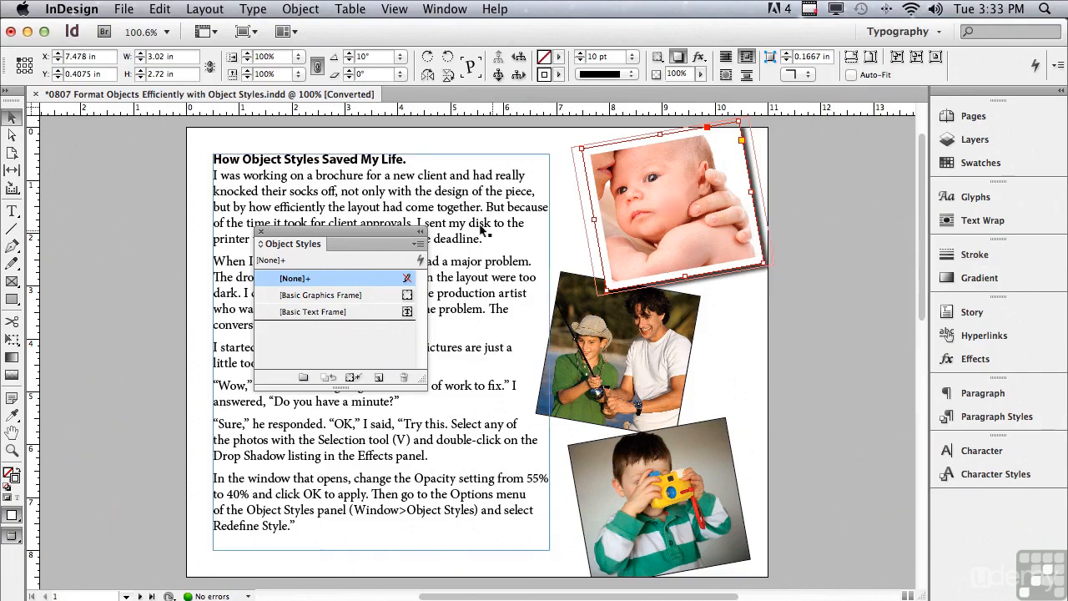
- Create an object style named "Photo Frame" from the baby photo's formatting, with the preview on, and apply it to the selected photo
click(417, 245)
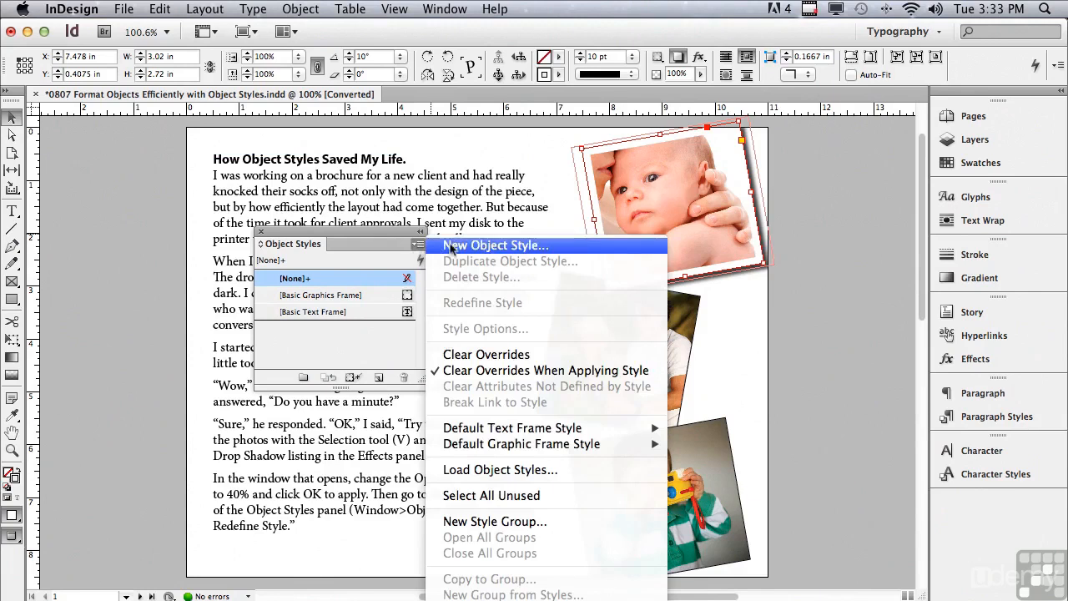
click(450, 246)
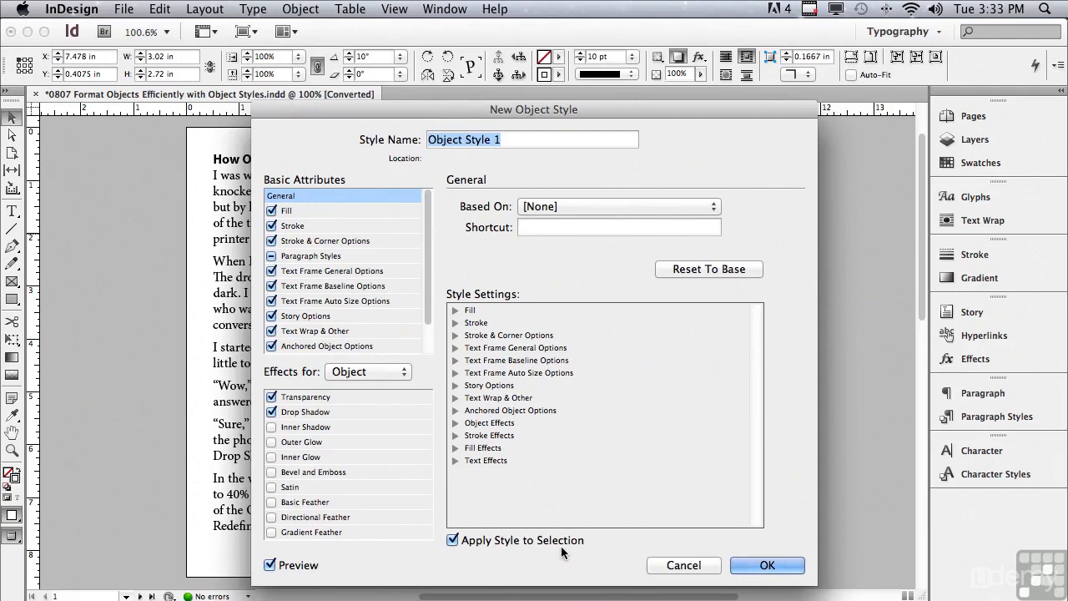
click(273, 565)
drag(440, 111, 666, 133)
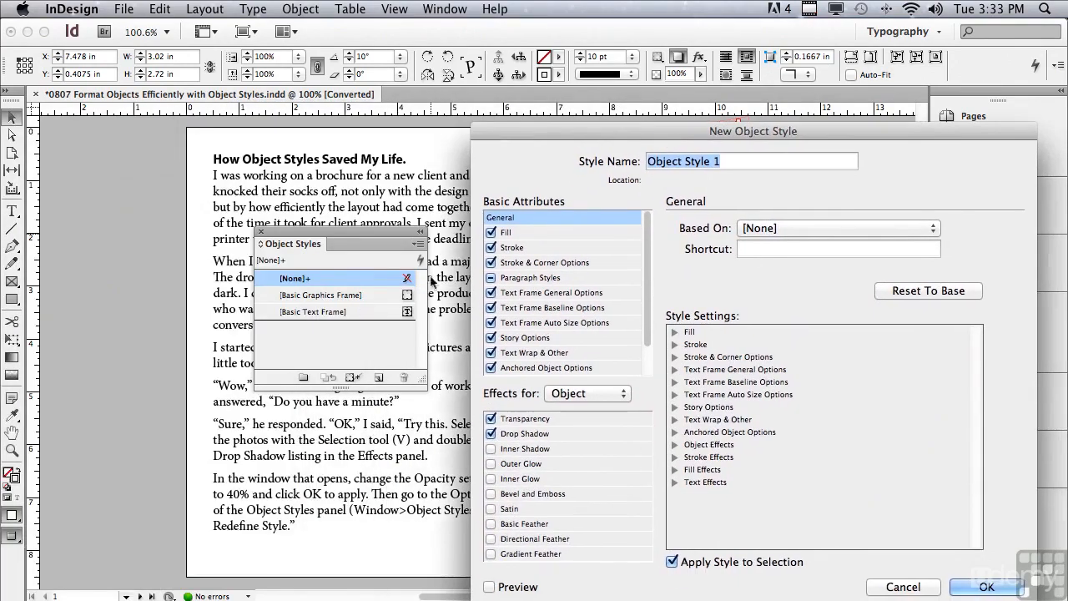
mouse_move(364, 281)
click(490, 587)
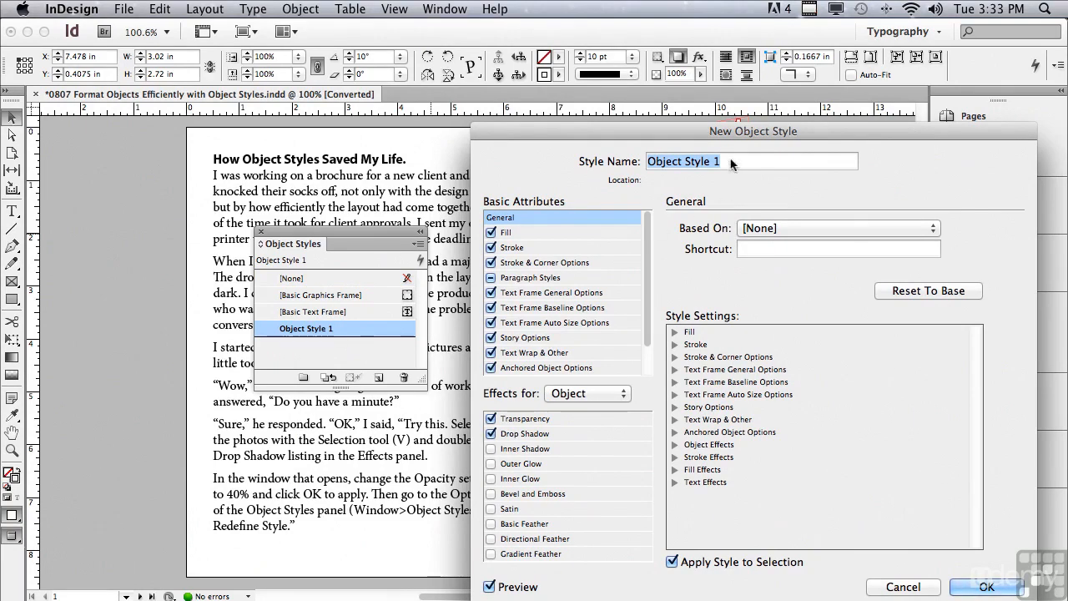
text(Photo Frame)
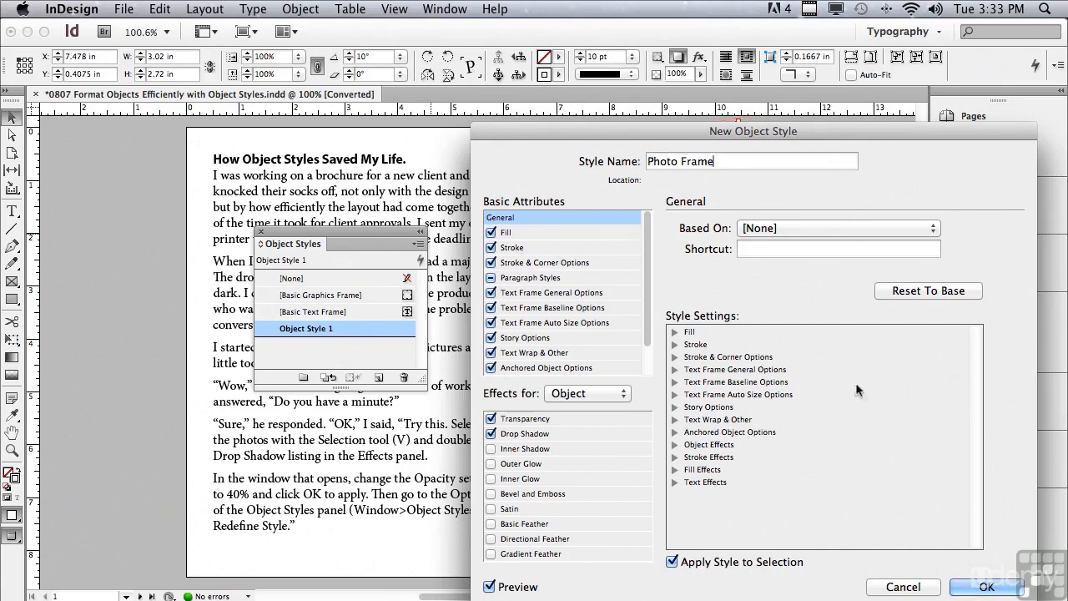
click(968, 591)
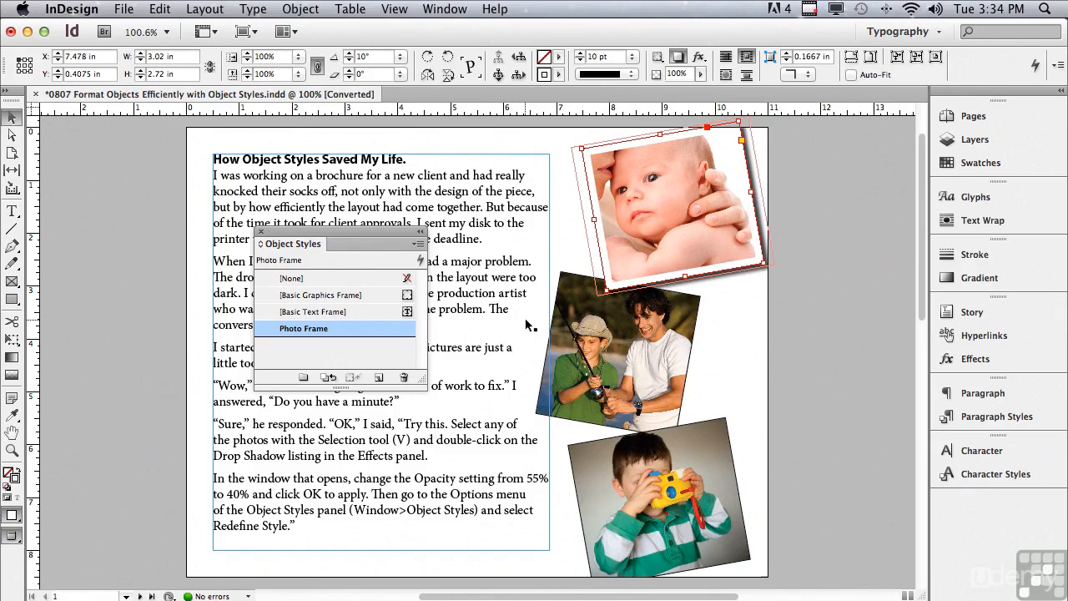
- Apply the Photo Frame object style to the fishing photo and the photo of the boy with the camera on page 1
click(568, 302)
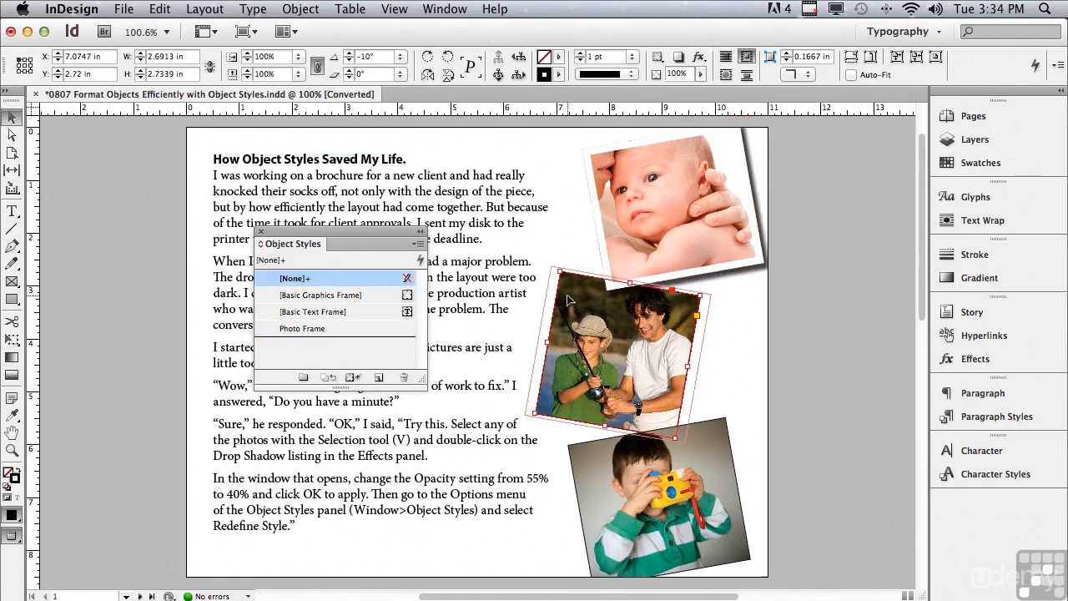
click(326, 330)
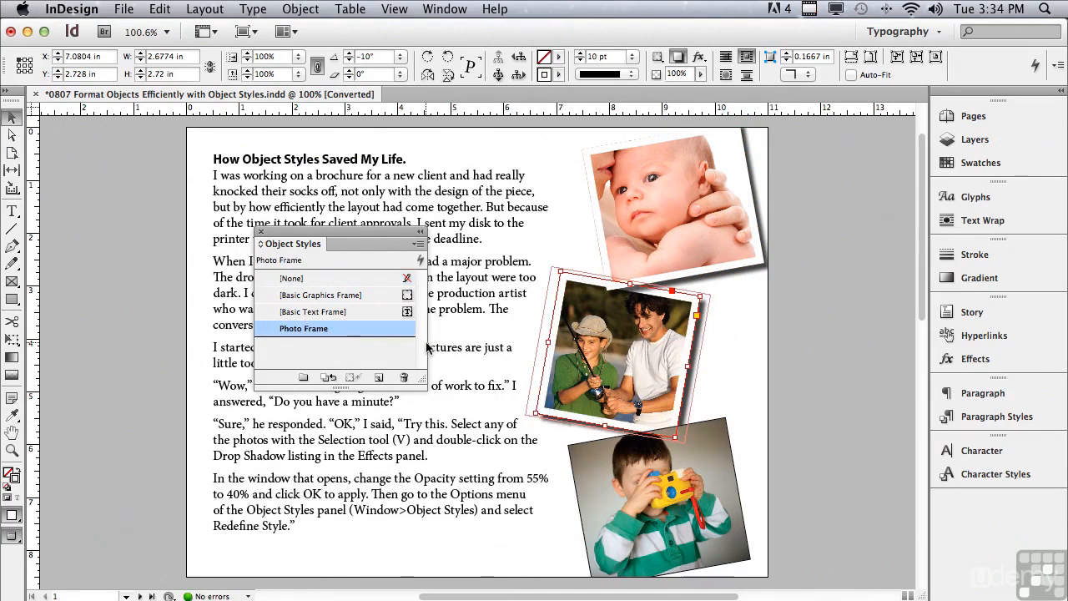
click(582, 458)
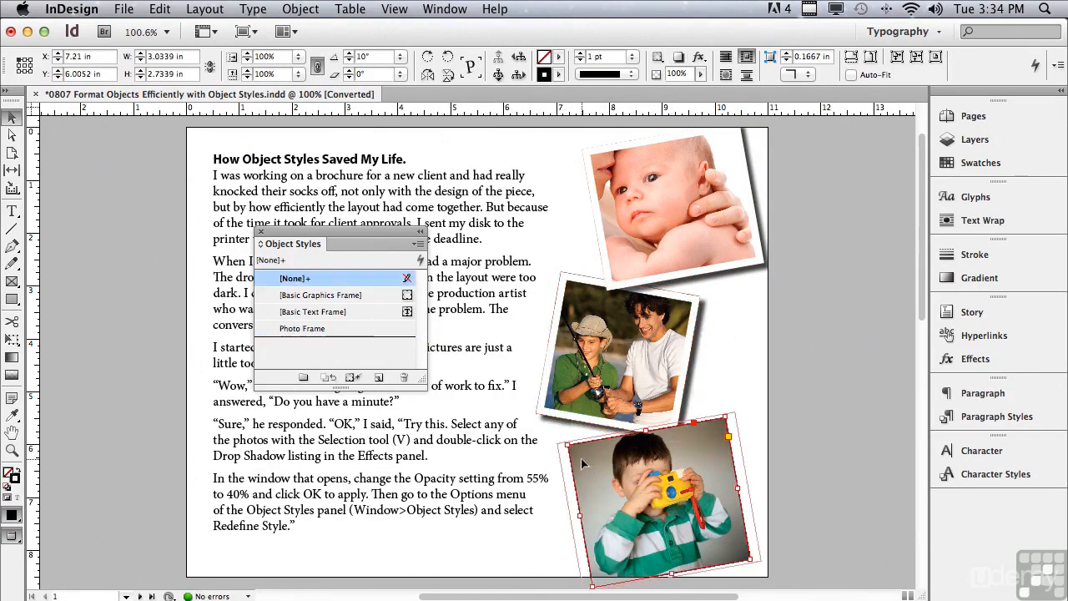
click(354, 331)
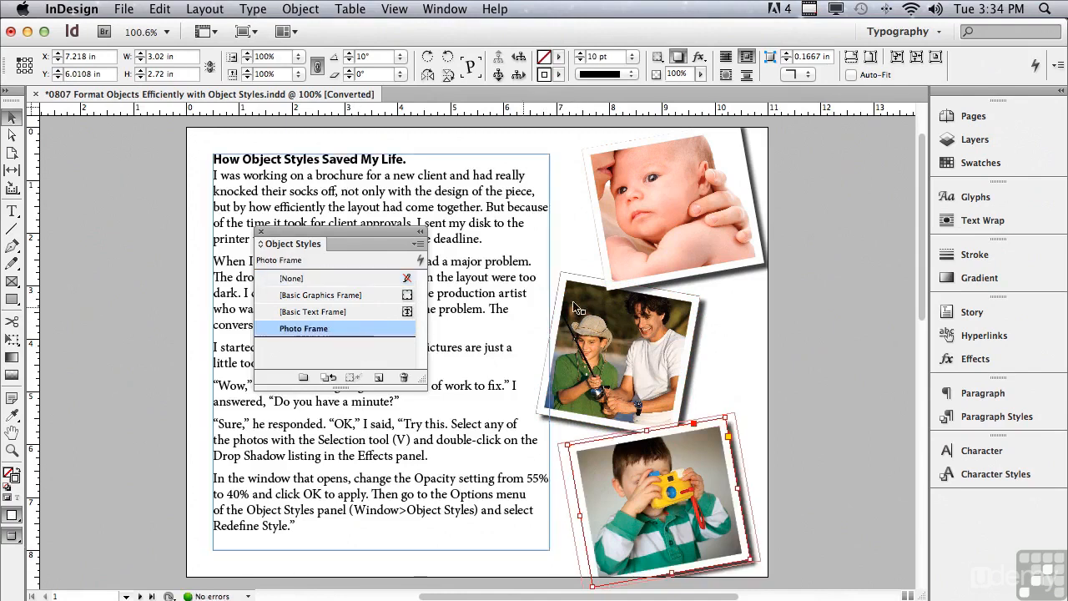
- Apply the Photo Frame object style to the swimming pool photo on page 2
drag(920, 185, 885, 403)
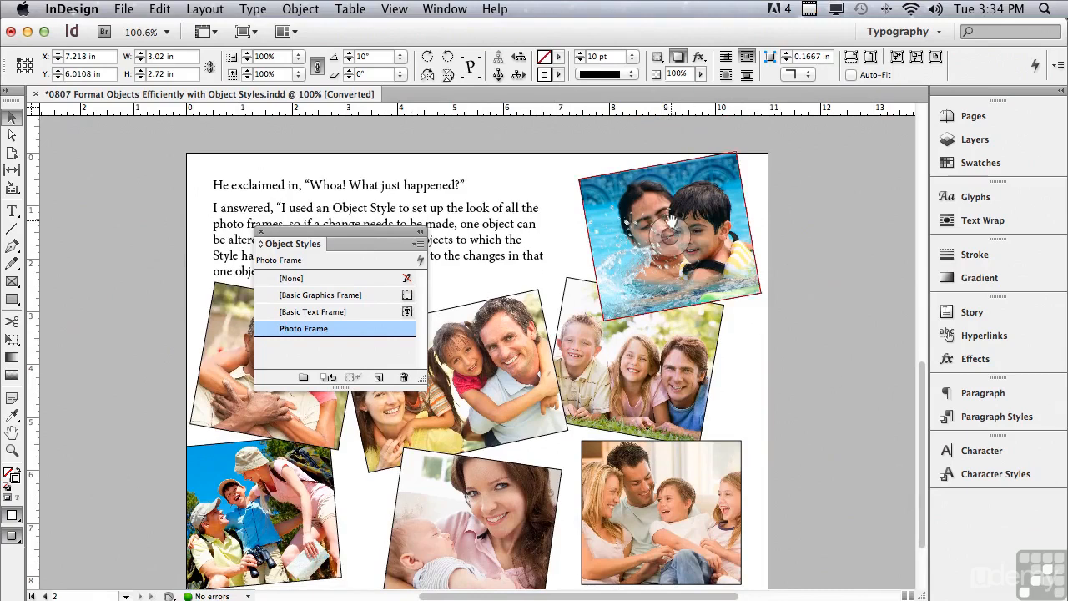
click(674, 185)
click(311, 330)
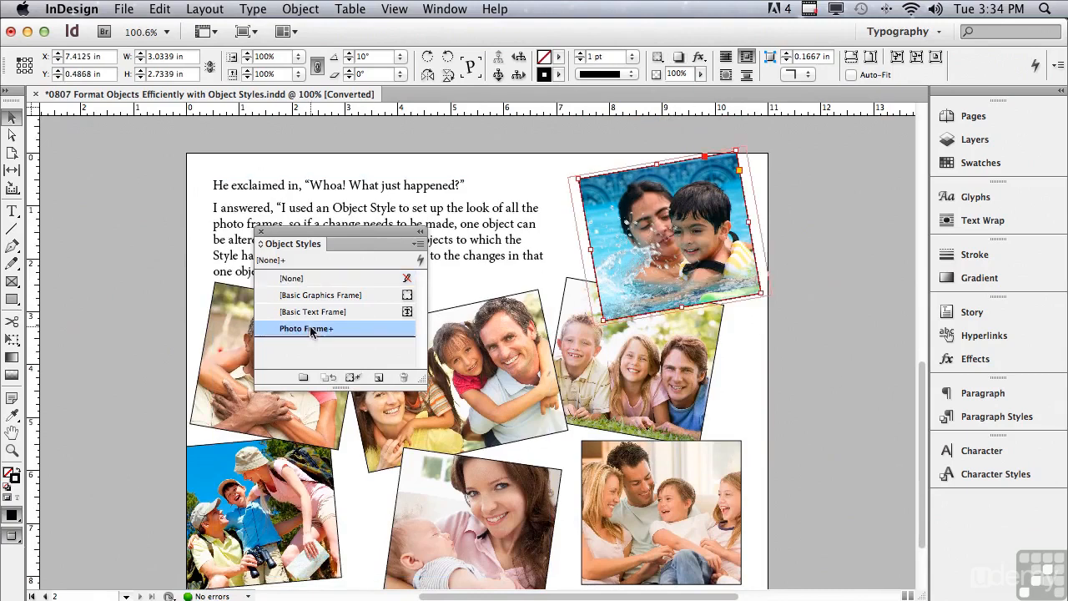
click(329, 329)
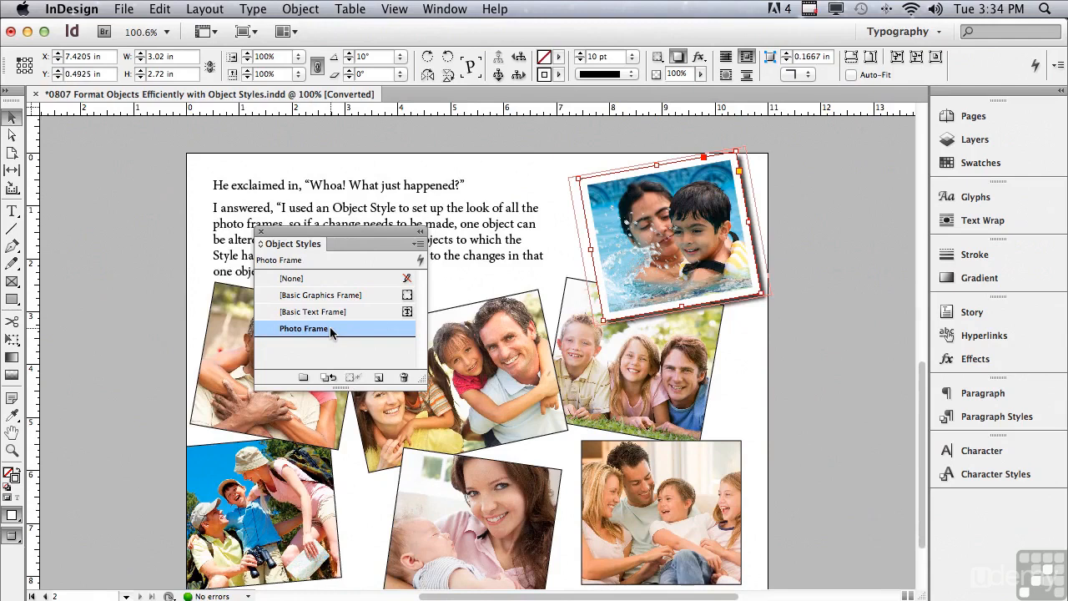
- Apply the Photo Frame object style to the six remaining photos on page 2 and move the Object Styles panel off the pictures
drag(331, 328, 564, 316)
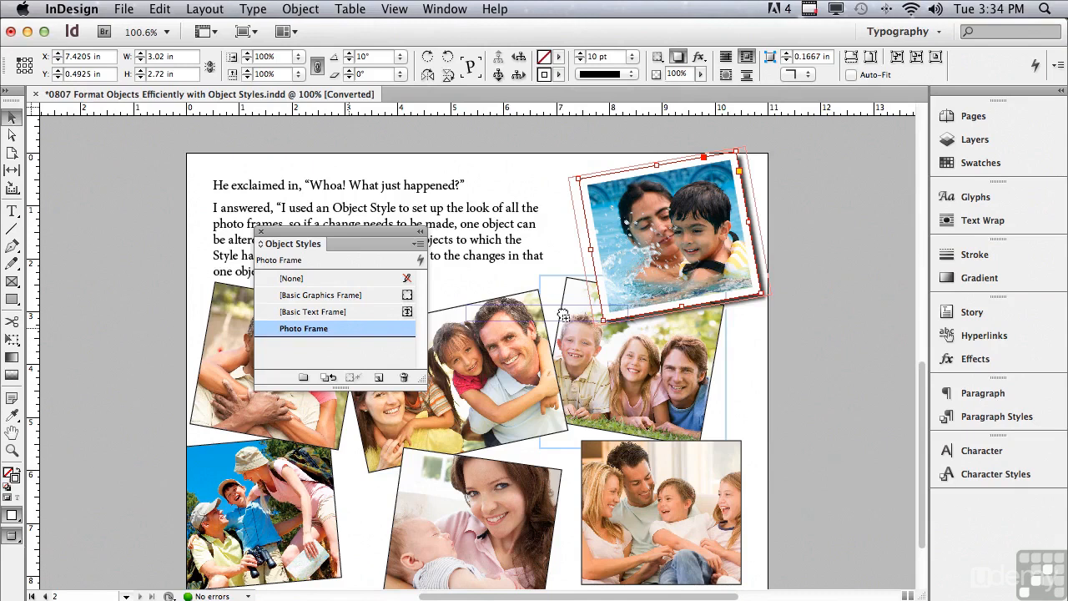
drag(564, 316, 564, 317)
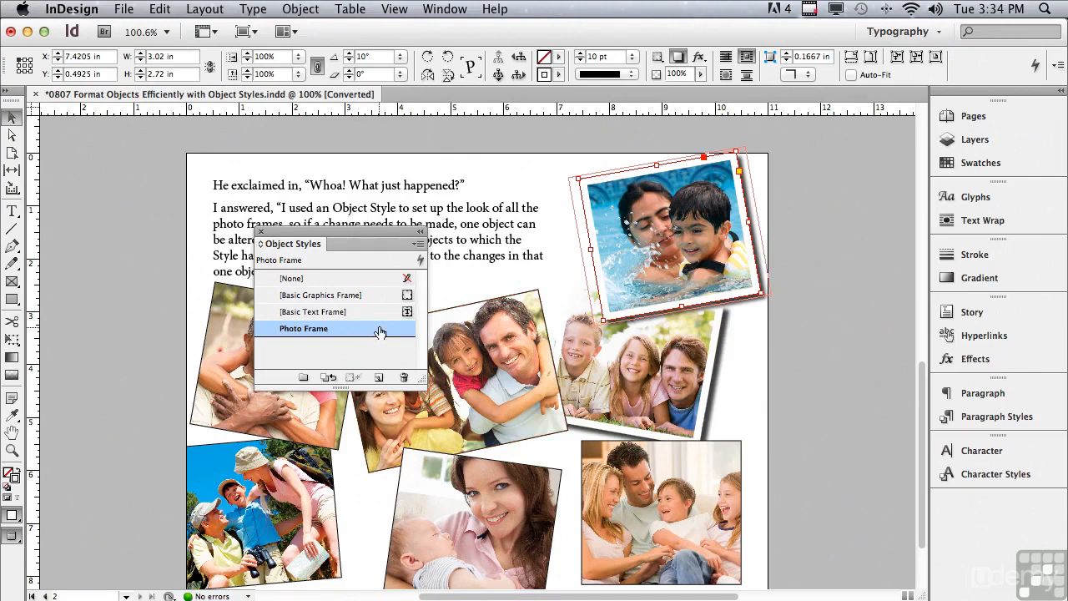
drag(380, 329, 581, 457)
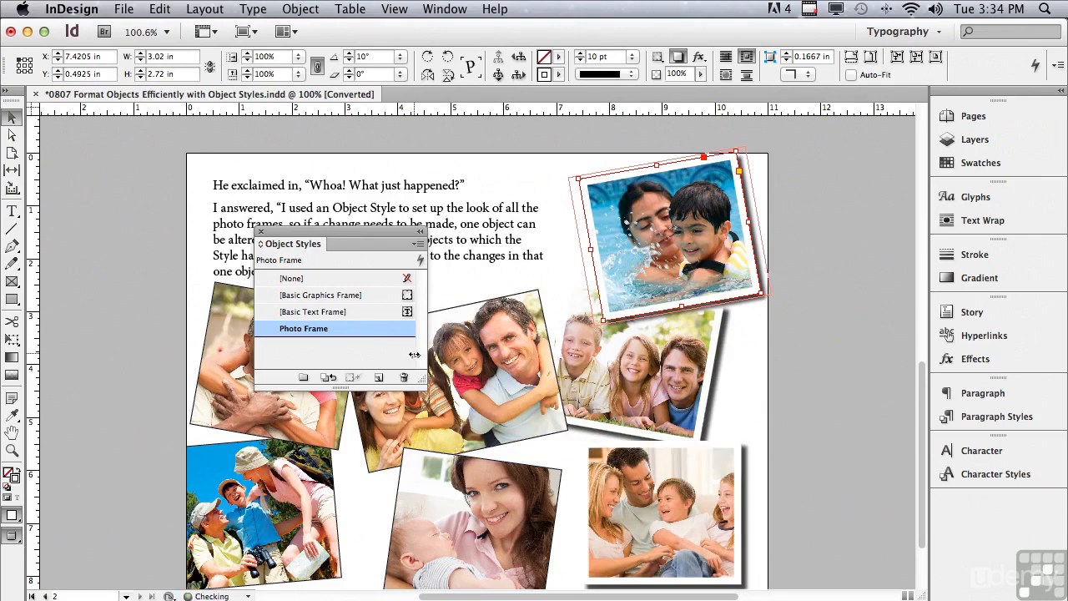
drag(372, 336, 449, 310)
drag(369, 333, 466, 461)
drag(350, 333, 220, 448)
drag(342, 328, 212, 292)
drag(336, 231, 162, 114)
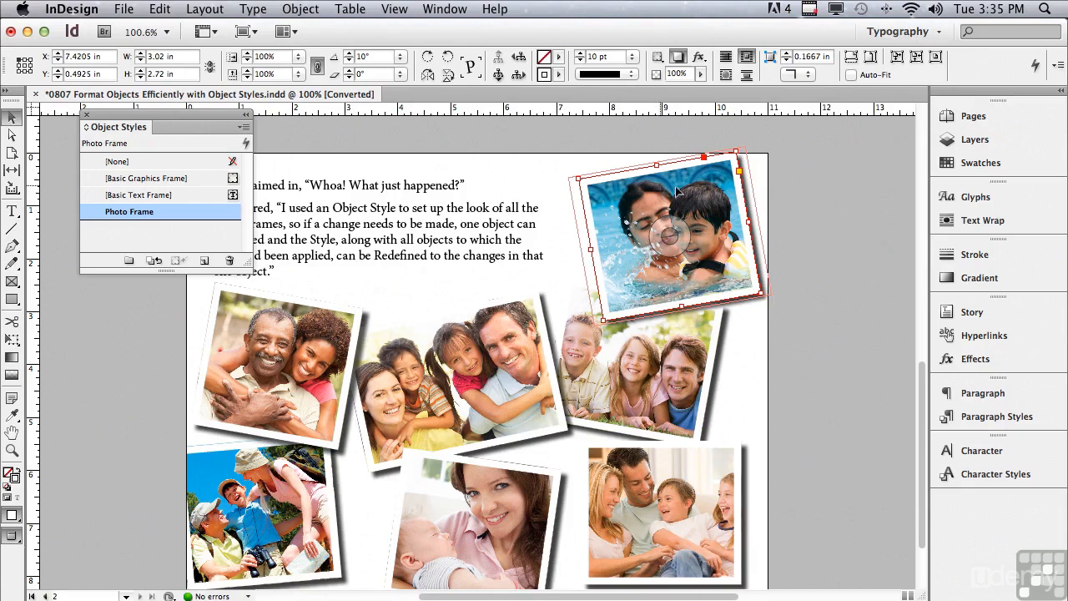
- Select the swimming pool photo on page 2 and set its drop shadow distance to 0.125 in with the preview on
click(563, 213)
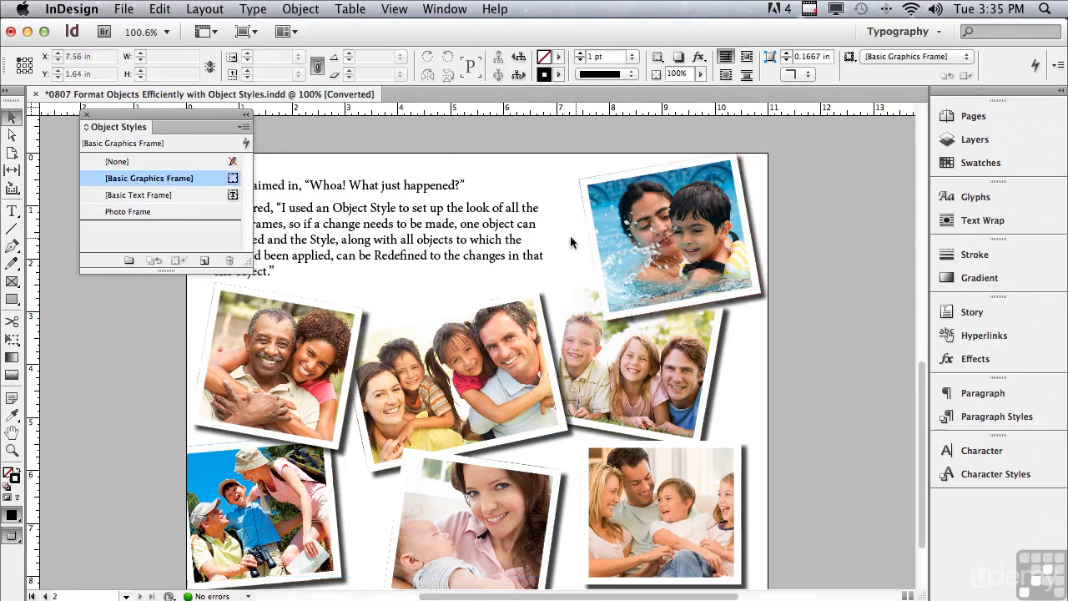
click(610, 214)
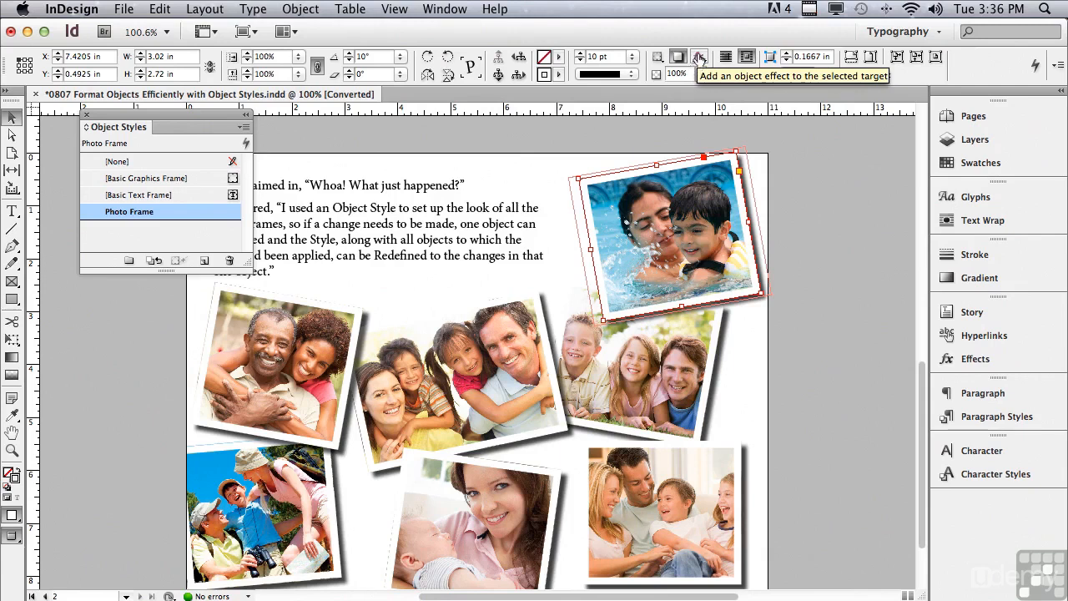
click(699, 57)
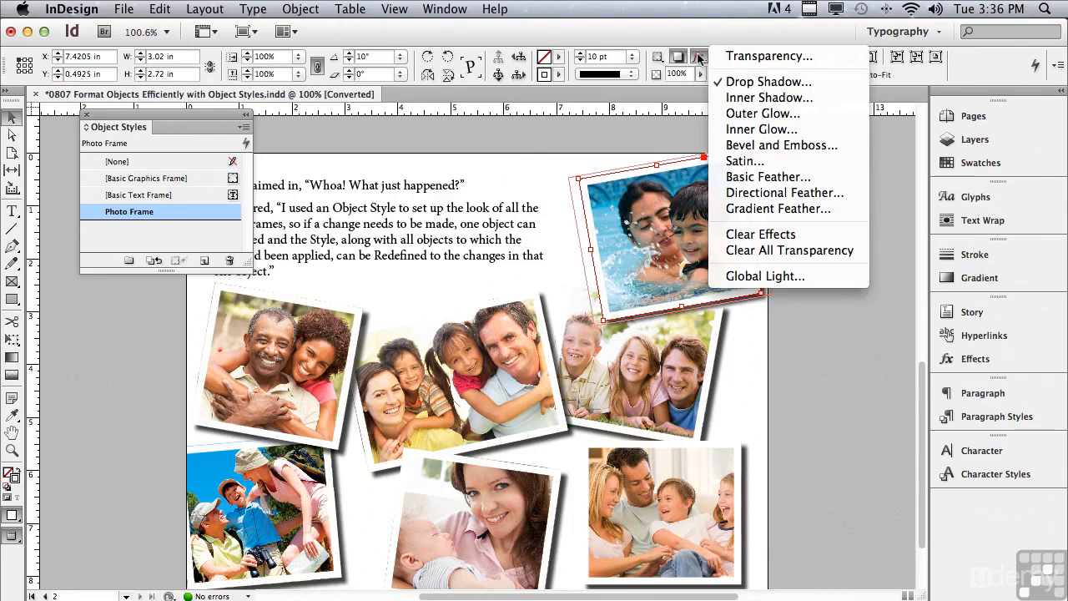
click(767, 82)
mouse_move(144, 161)
mouse_down()
mouse_move(222, 98)
mouse_move(193, 16)
mouse_up()
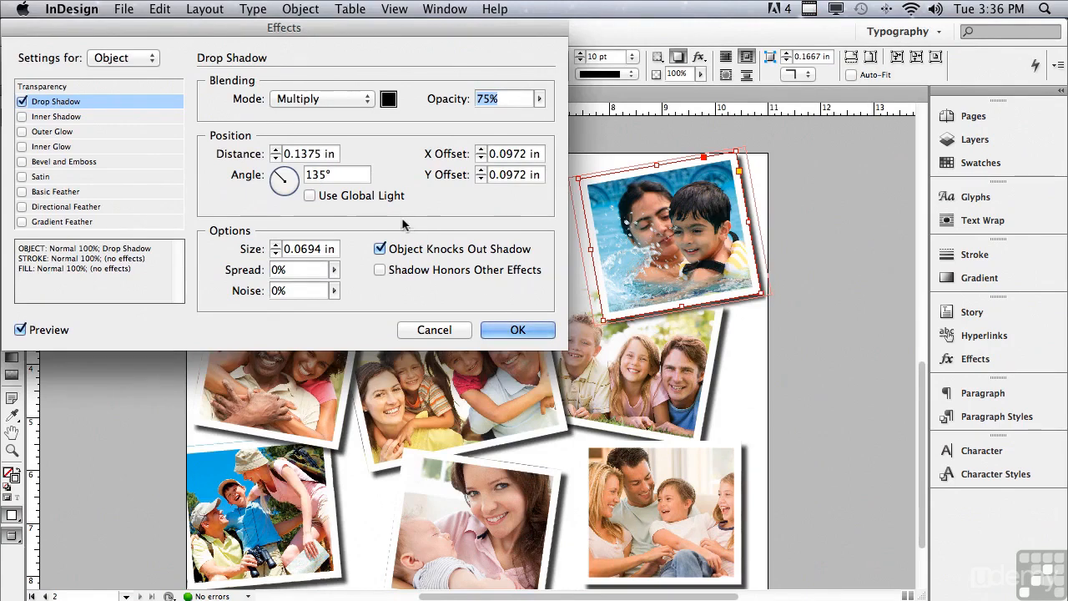
click(275, 158)
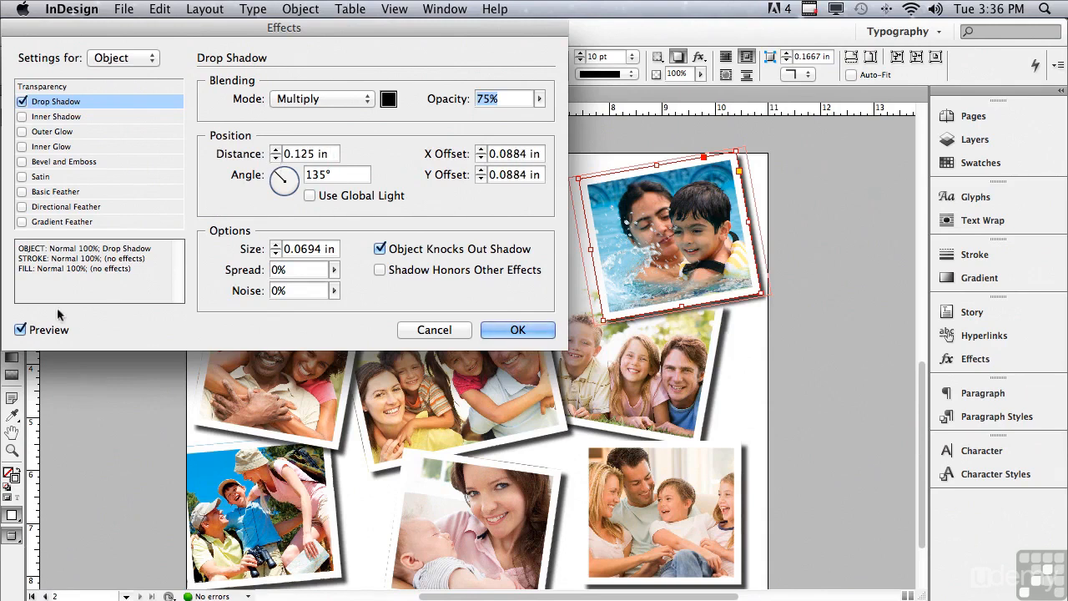
click(19, 332)
click(20, 331)
- Set the swimming pool photo's drop shadow to 50% opacity and a size of 0.1875 in, and apply the effect
click(540, 101)
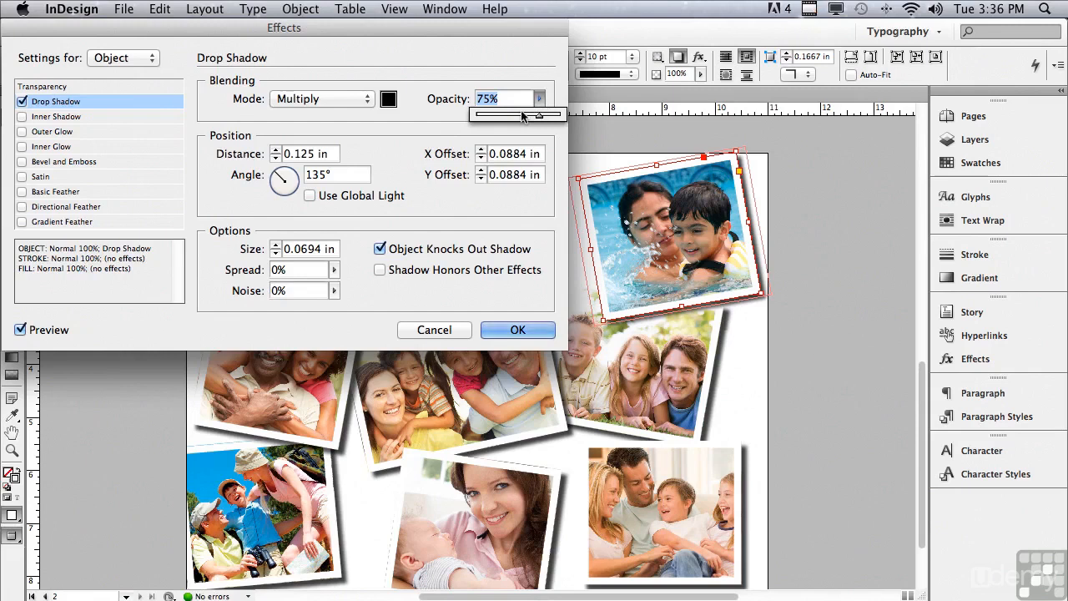
drag(521, 115, 514, 116)
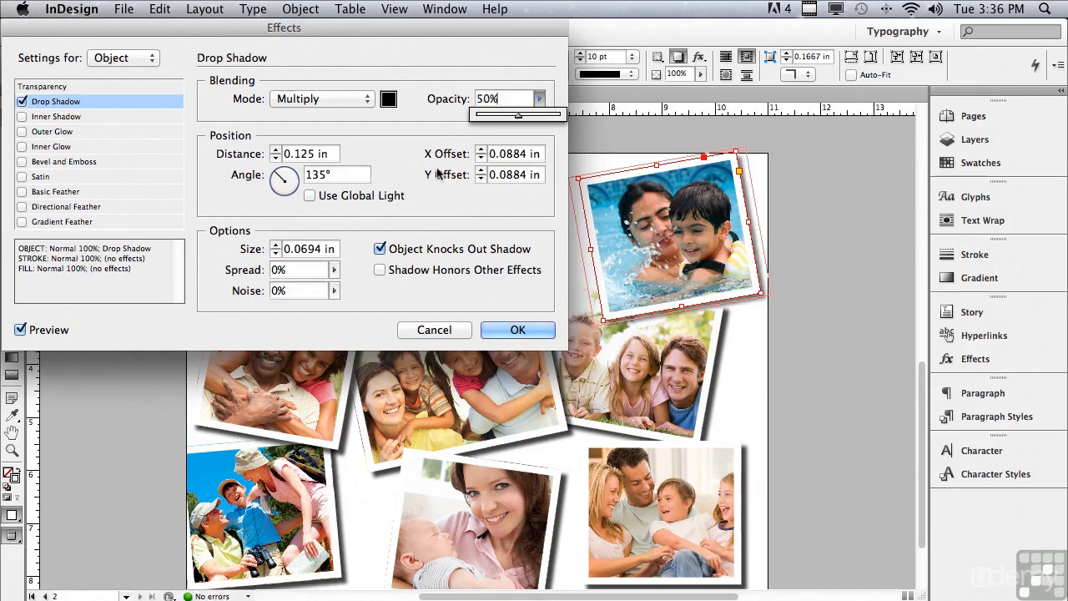
click(274, 246)
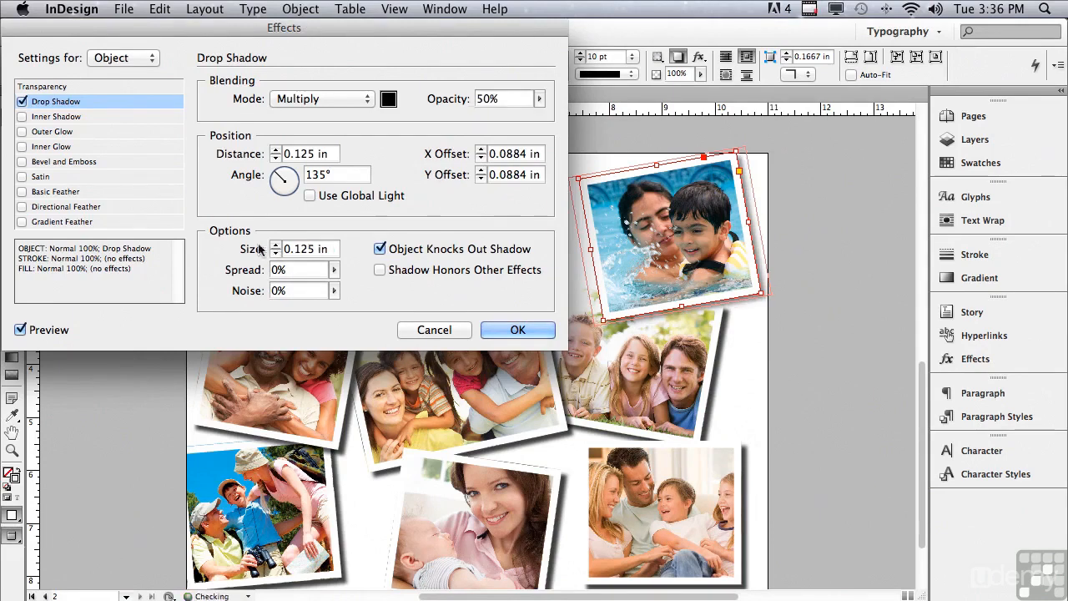
click(274, 246)
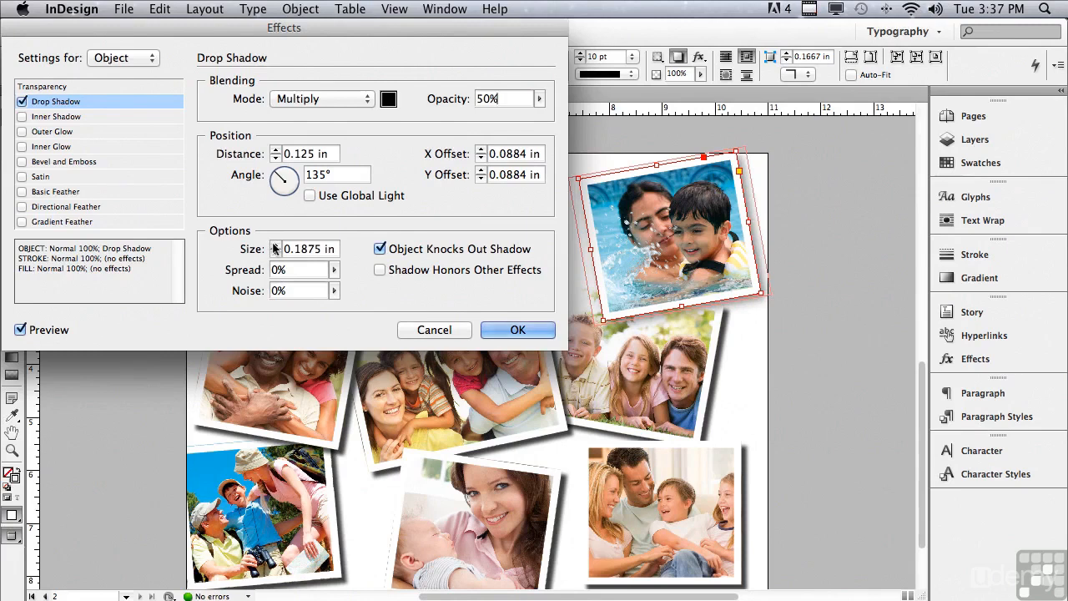
click(500, 330)
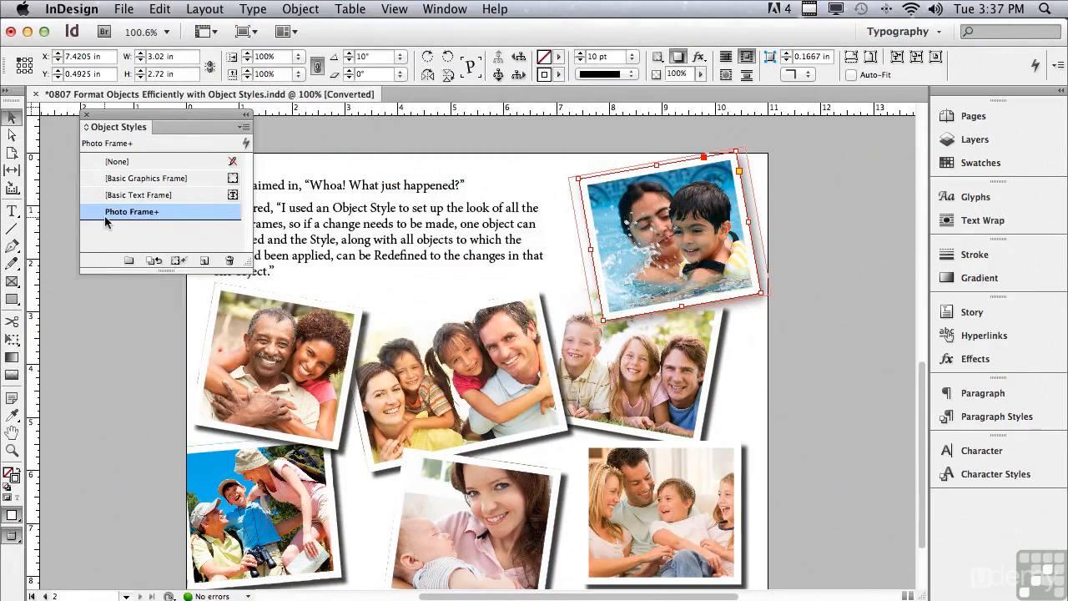
- Redefine the Photo Frame object style from the swimming pool photo's modified shadow and check the photos on page 1
mouse_move(107, 220)
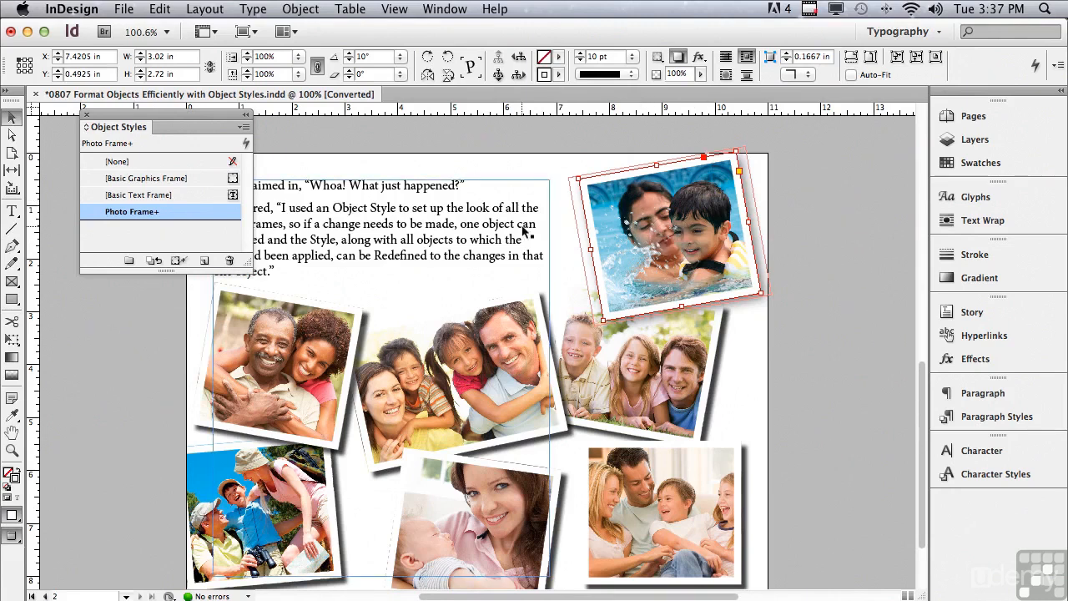
click(242, 128)
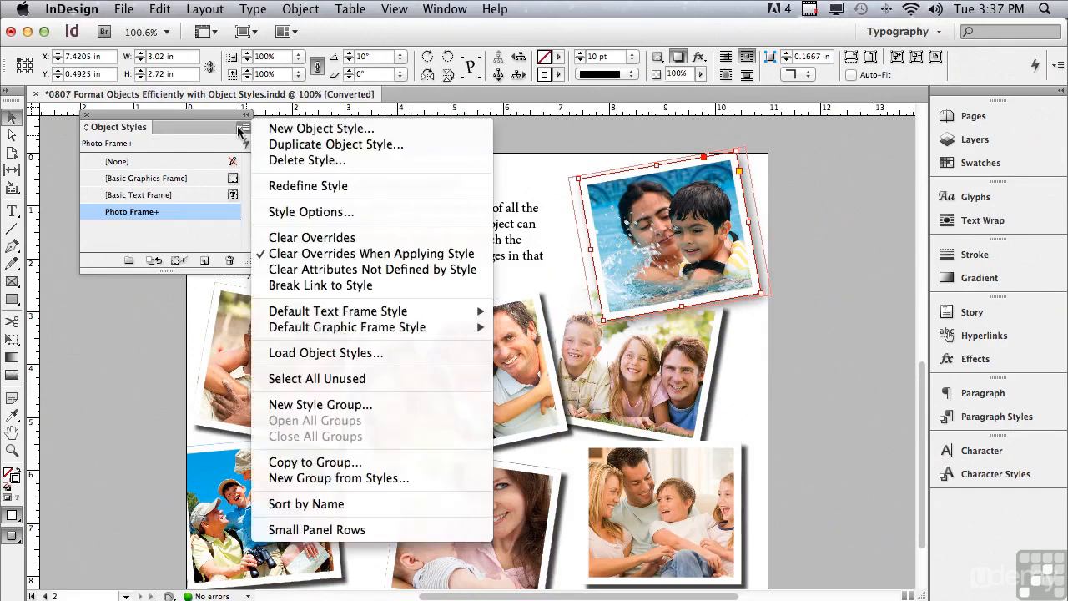
click(289, 187)
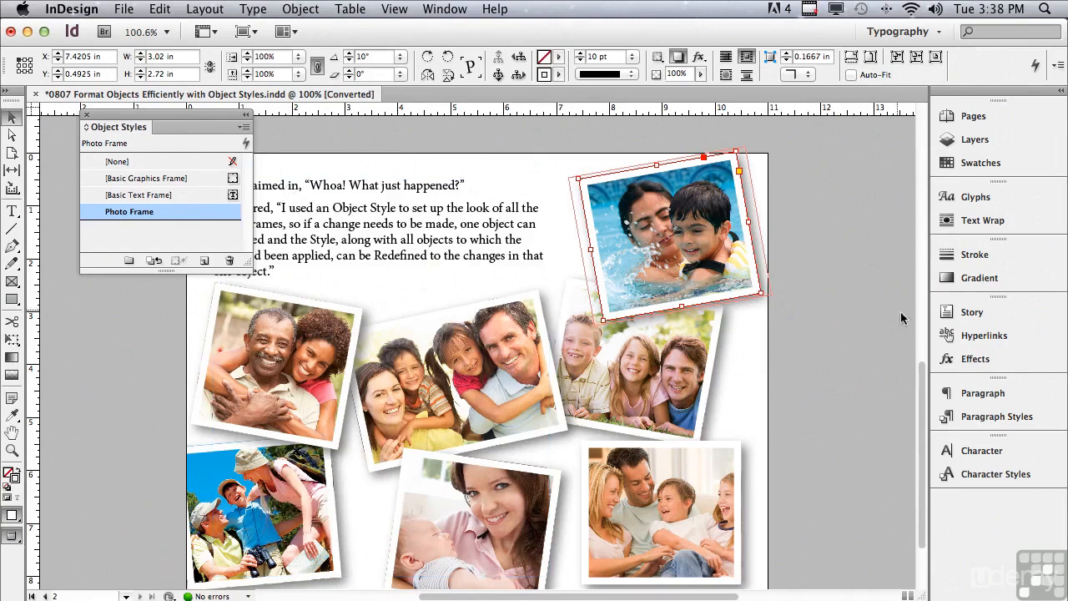
drag(922, 372, 892, 298)
scroll(885, 251, up, 10)
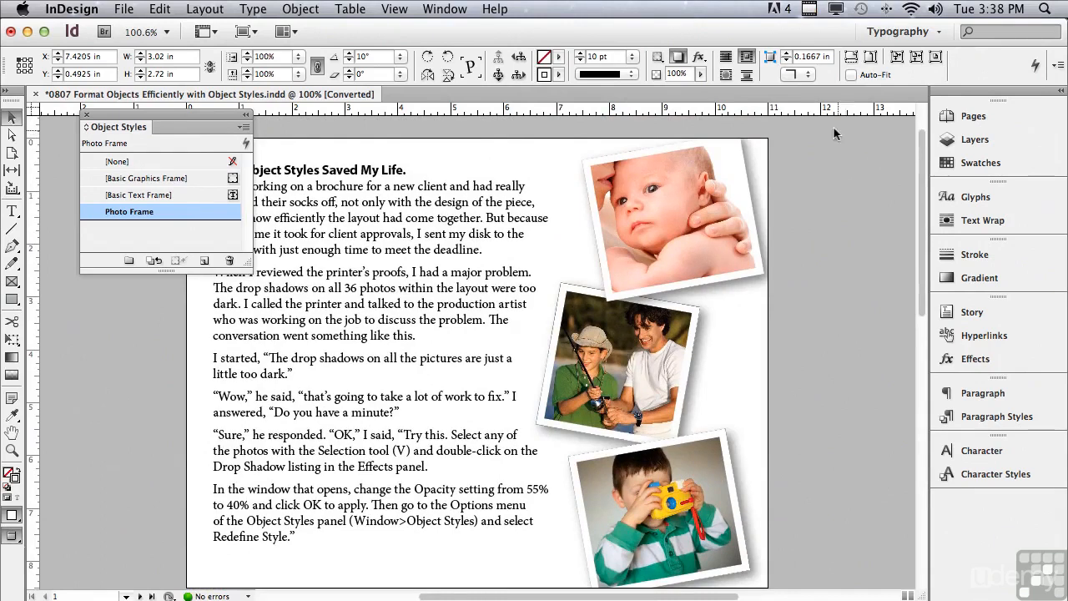
mouse_move(238, 167)
click(243, 128)
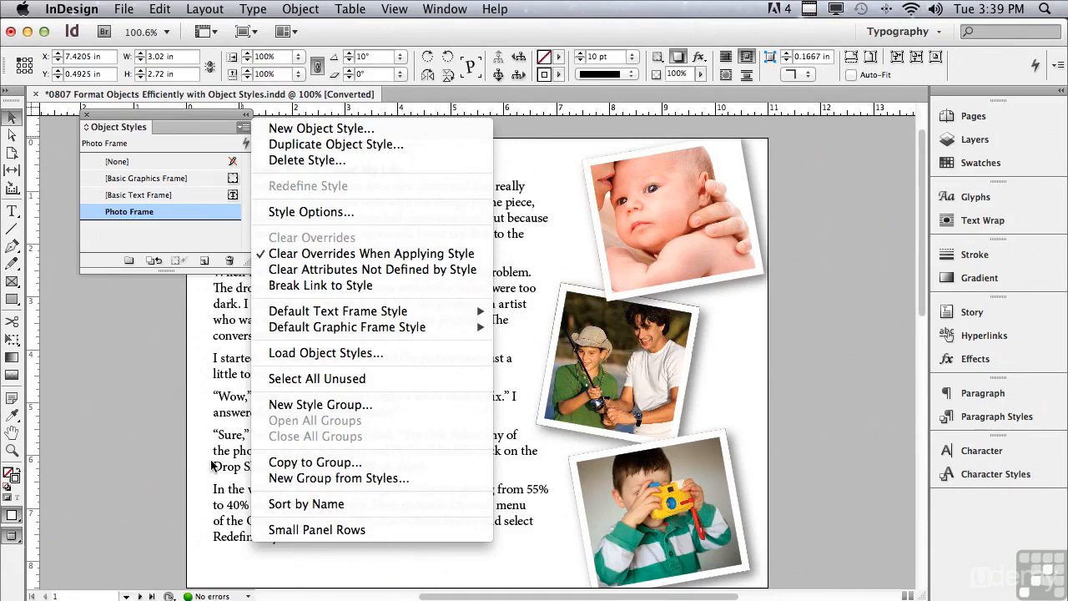
click(166, 456)
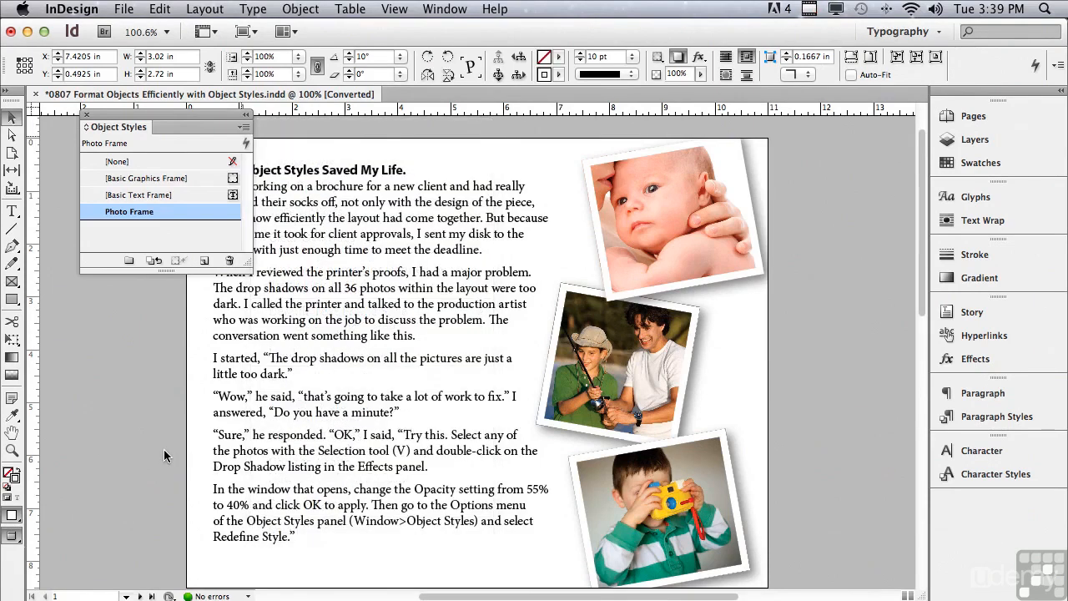